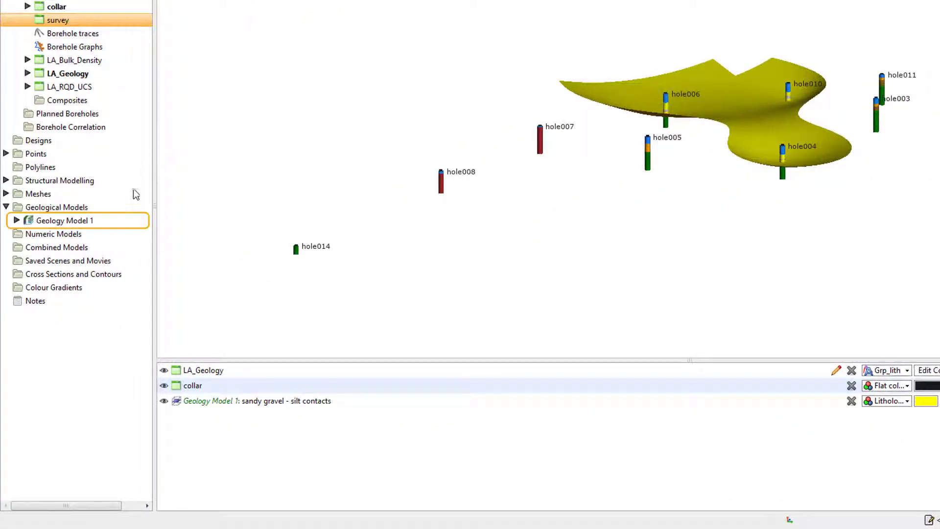
Create a static copy of Geology Model 1 named Geology Model 1 on 17/02/2019.
right_click(94, 221)
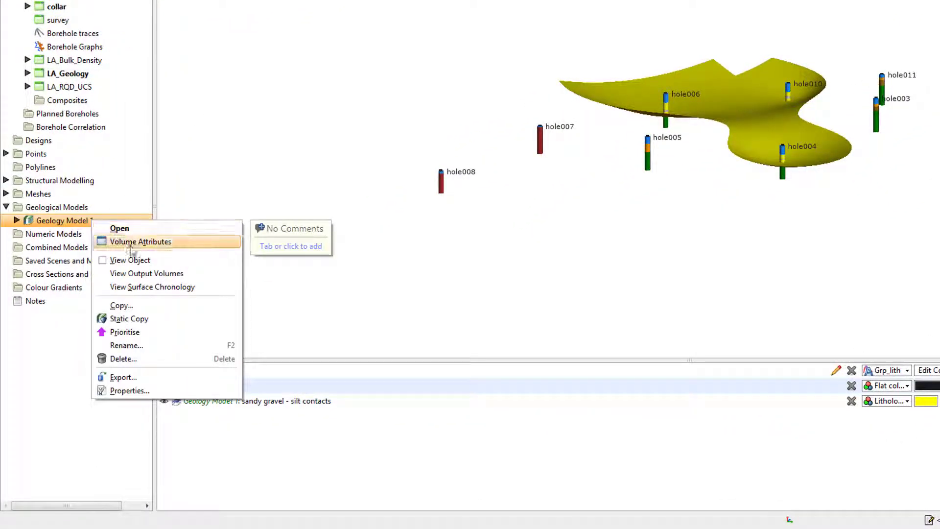
left_click(206, 323)
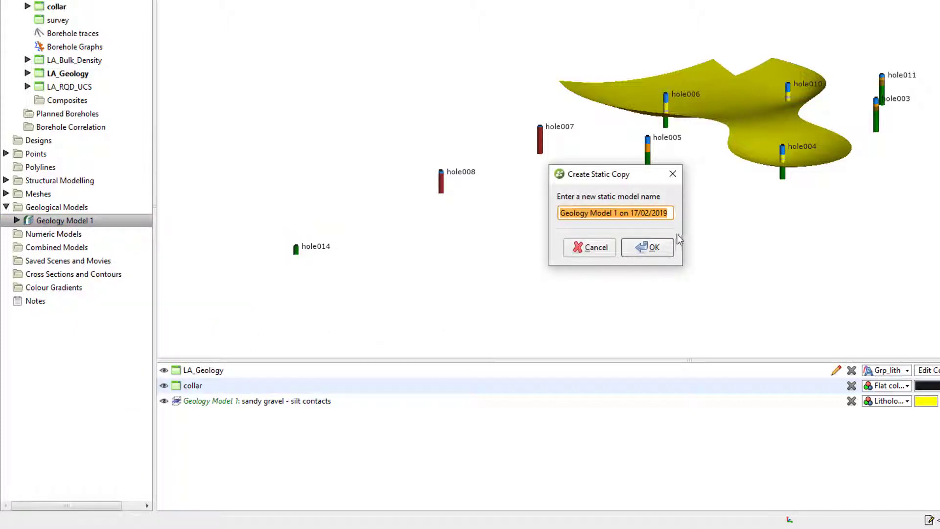
left_click(664, 250)
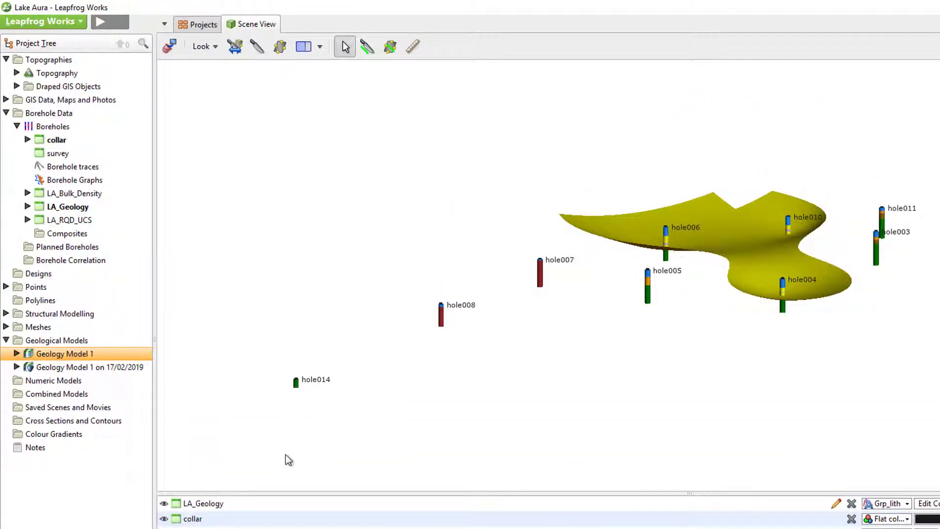
Start appending boreholes and choose LA_FEAS_Collar from the Boreholes > Dynamic Updating folder as the collar file.
right_click(71, 128)
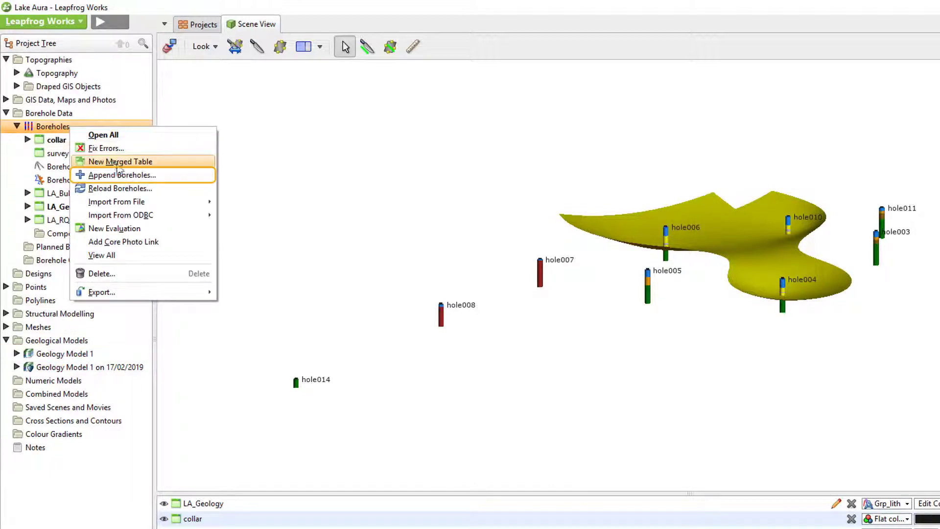
left_click(133, 178)
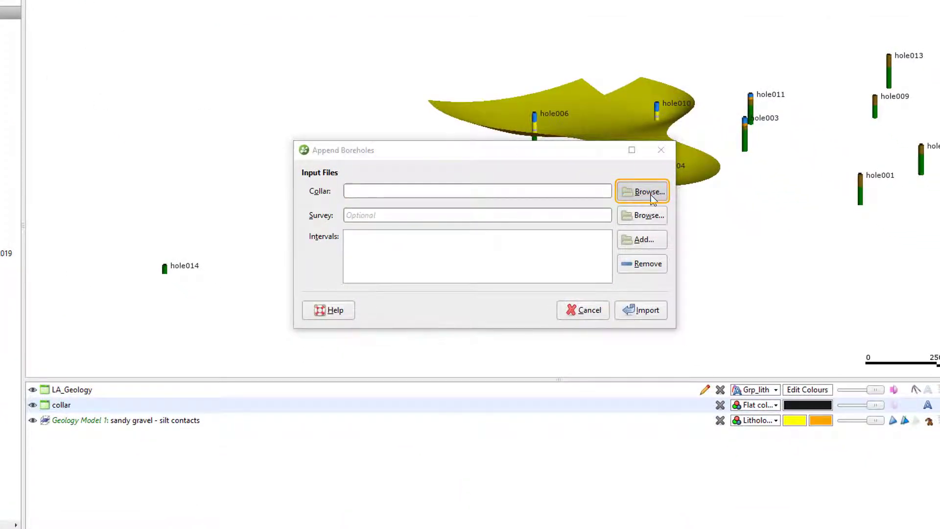
left_click(650, 195)
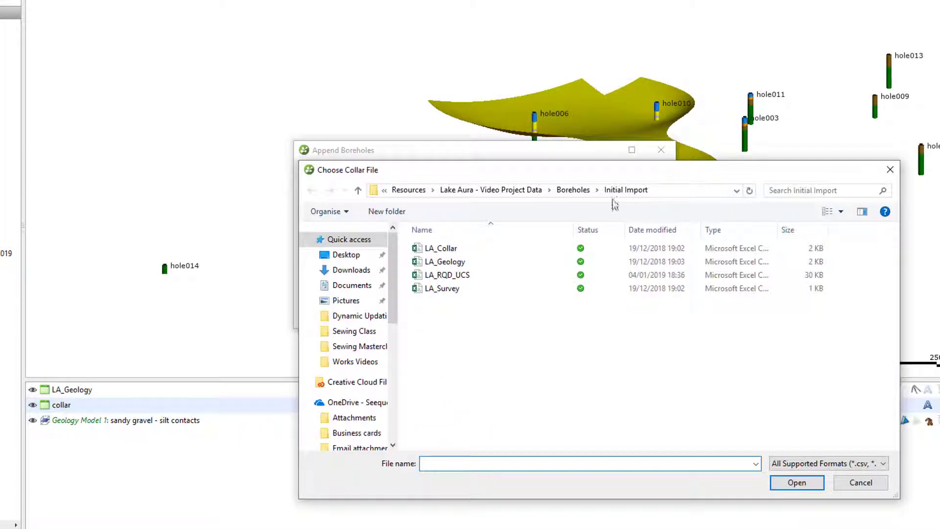
left_click(573, 190)
double_click(473, 268)
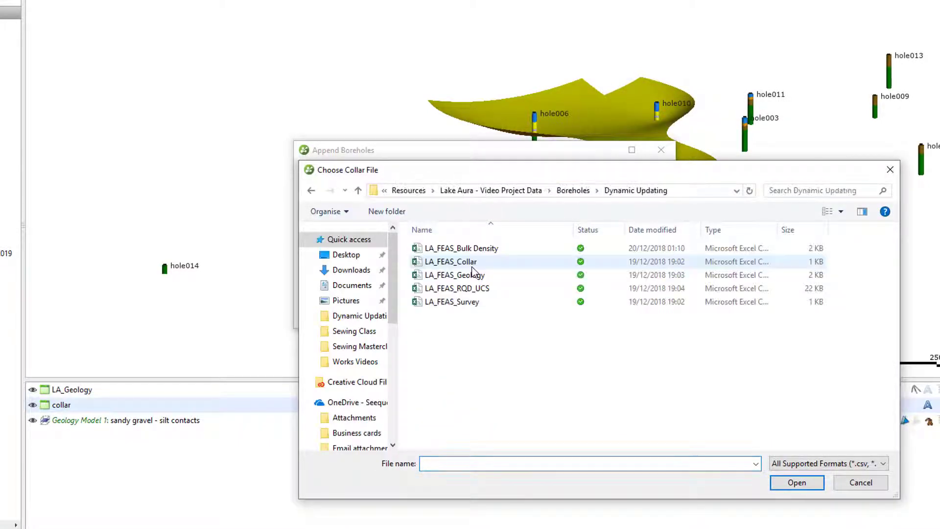
double_click(473, 268)
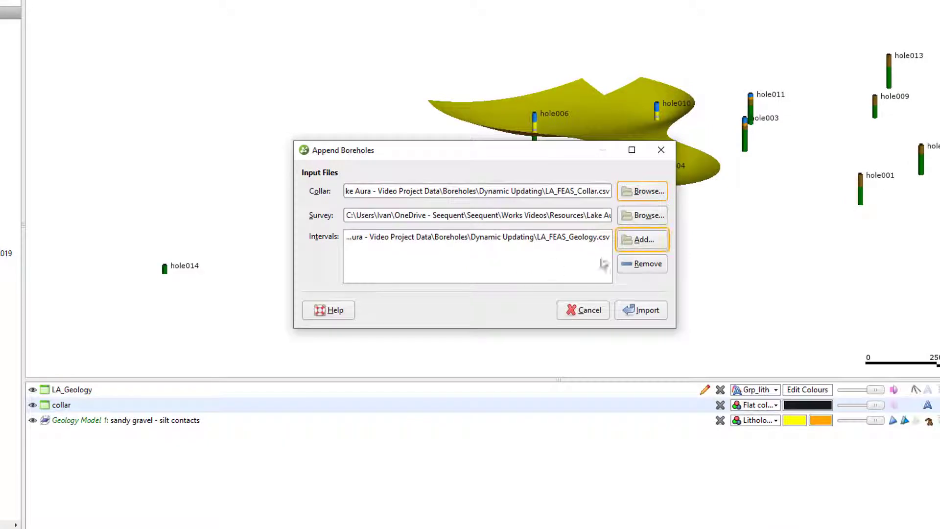
Add the LA_FEAS_RQD_UCS and LA_FEAS_Bulk Density interval files and proceed to importing the tables.
left_click(640, 240)
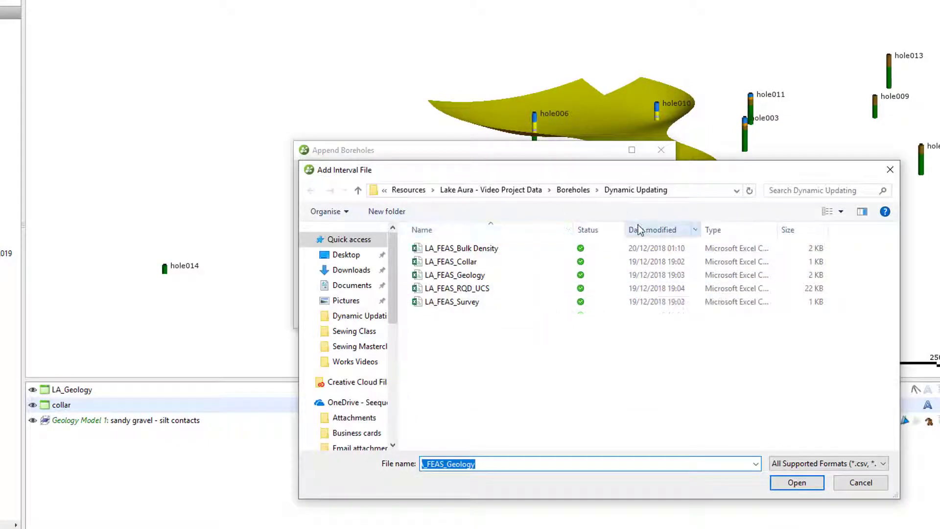
left_click(509, 289)
left_click(462, 248, "ctrl")
left_click(797, 483)
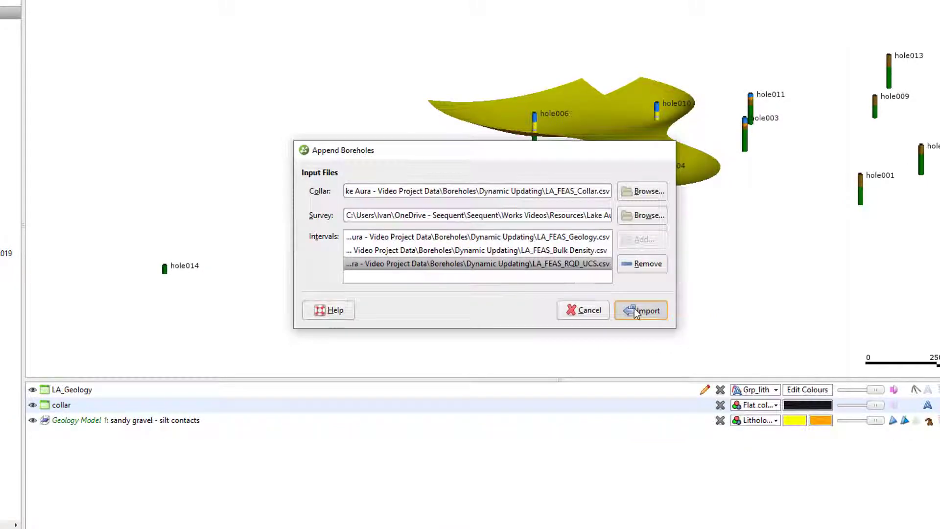
left_click(636, 309)
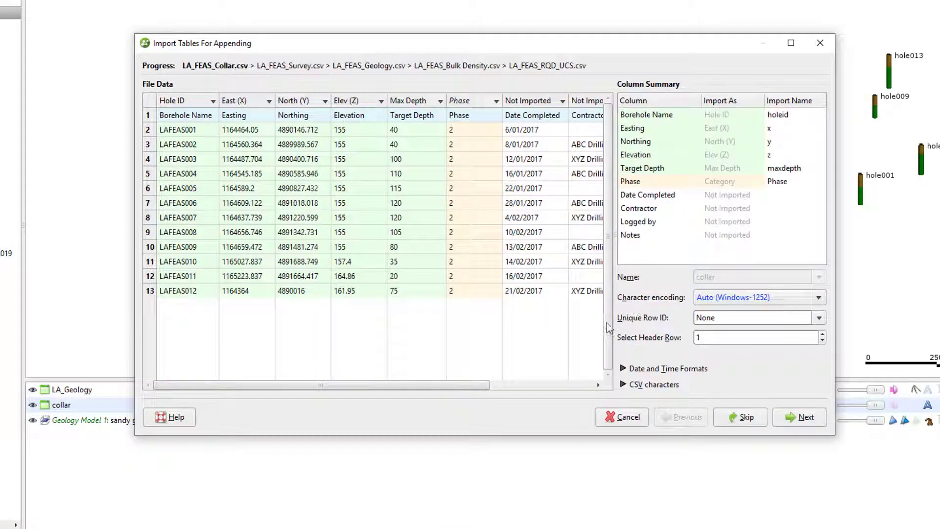
Append the collar, survey, geology, bulk density and RQD_UCS tables with their existing column mappings, and check the processing queue.
left_click_drag(489, 385, 595, 389)
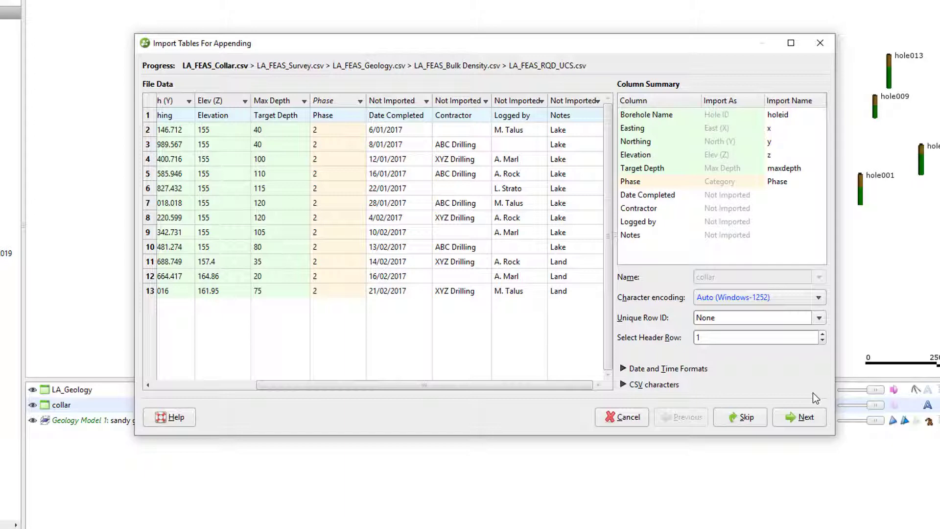
left_click(803, 420)
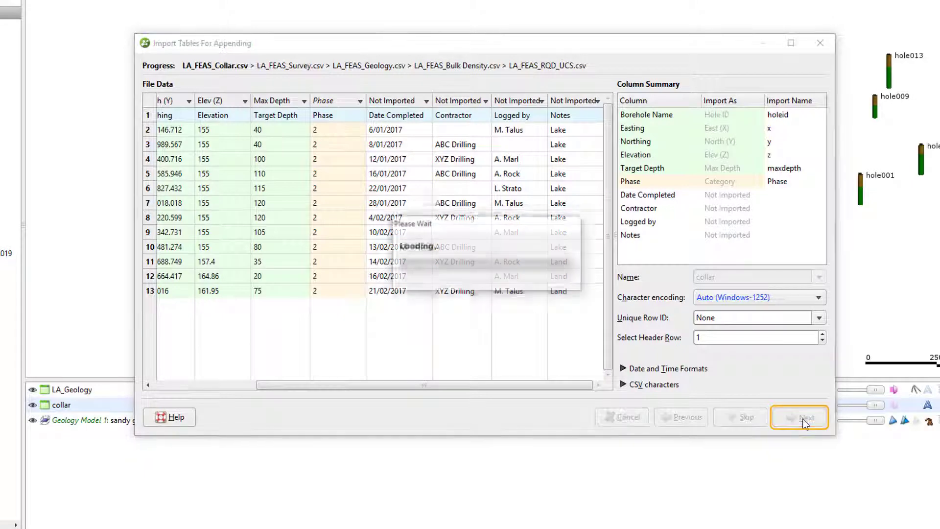
left_click(804, 420)
left_click(805, 420)
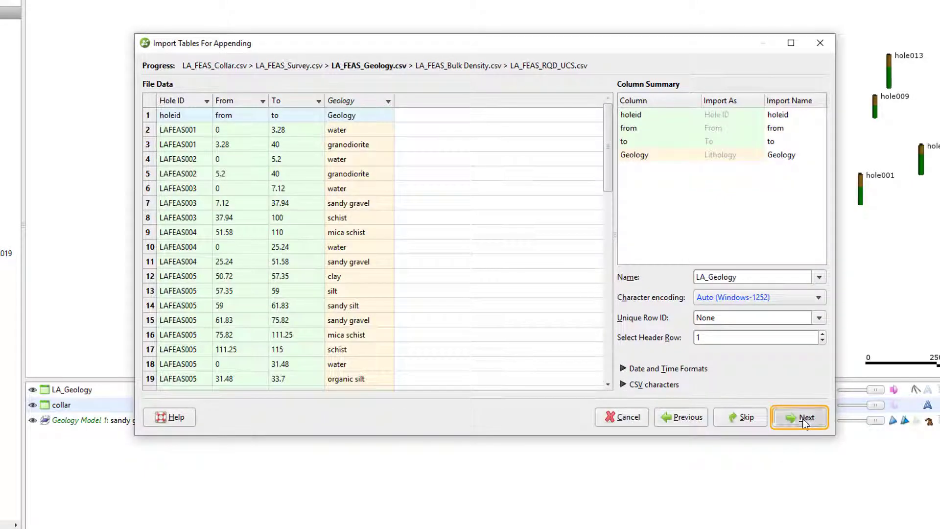
left_click(804, 420)
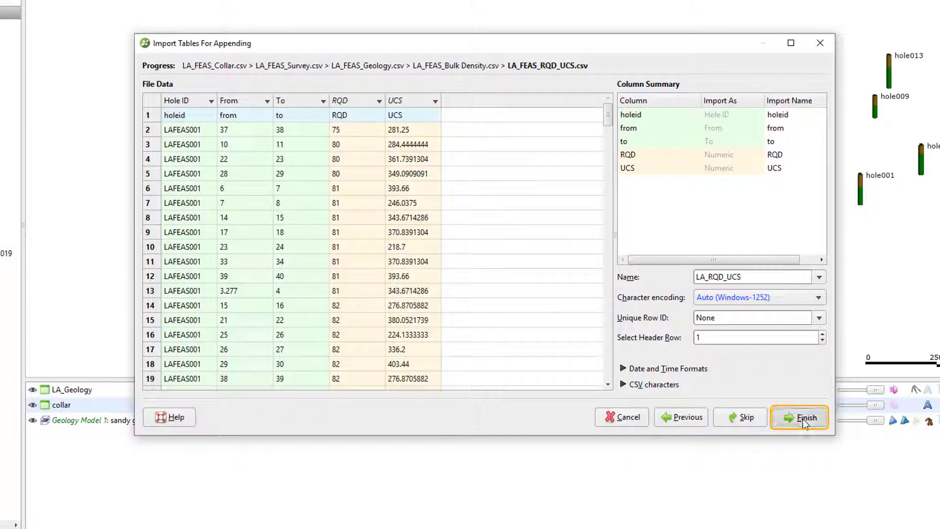
left_click(804, 420)
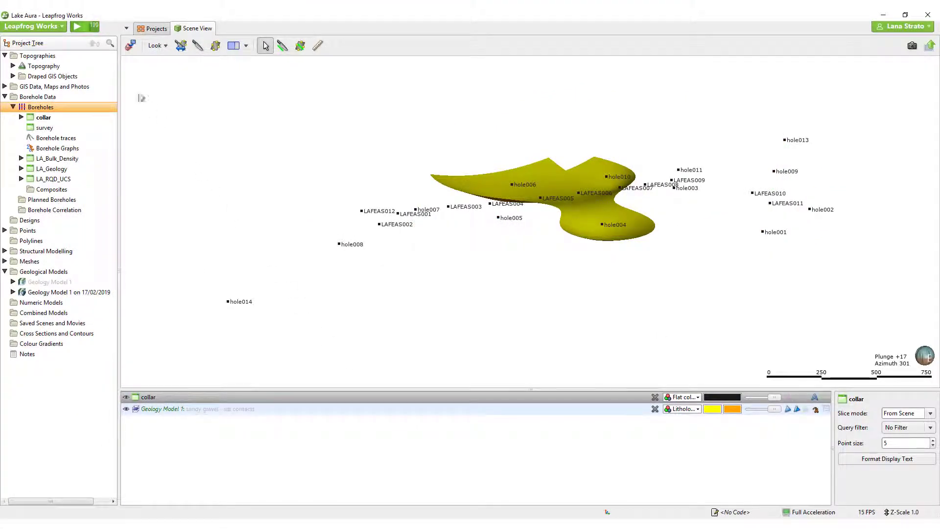
left_click(79, 28)
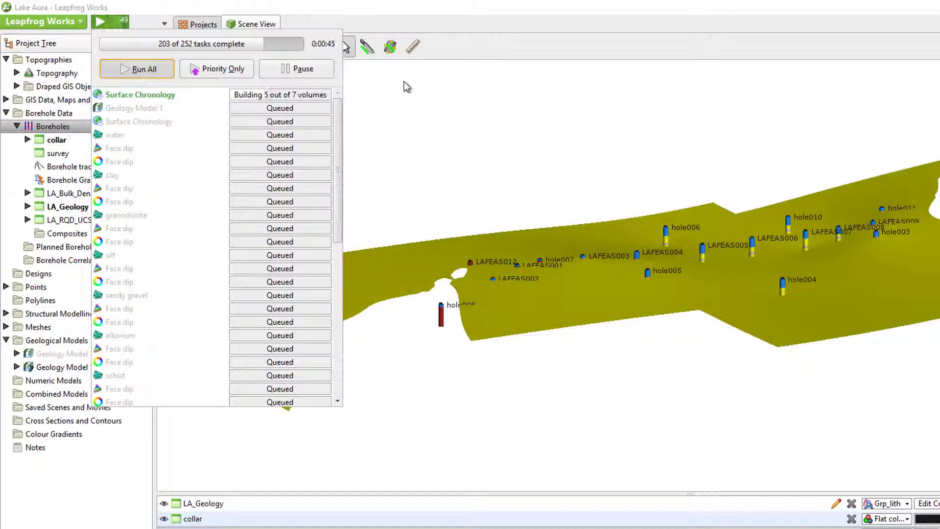
left_click(416, 375)
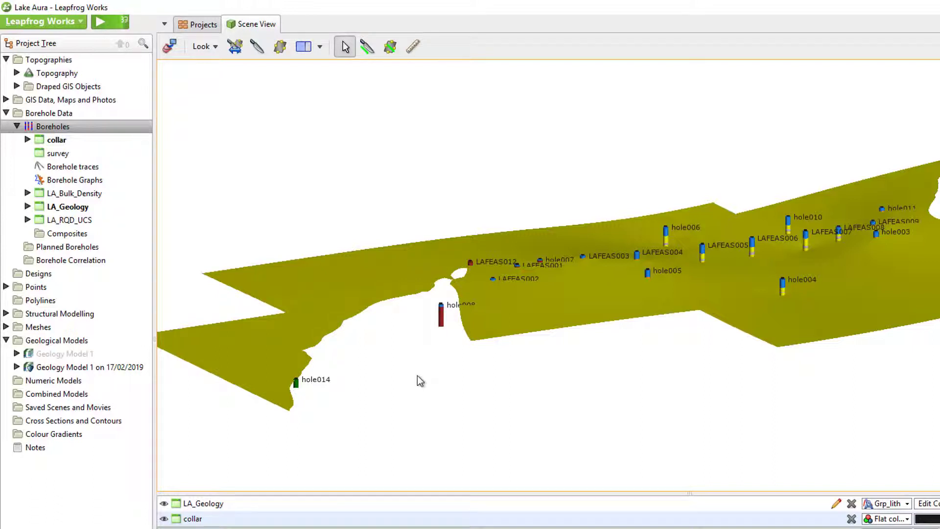
Inspect the boundary extents of Geology Model 1 and the objects offered for enclosing it, closing the settings without changes.
left_click(17, 353)
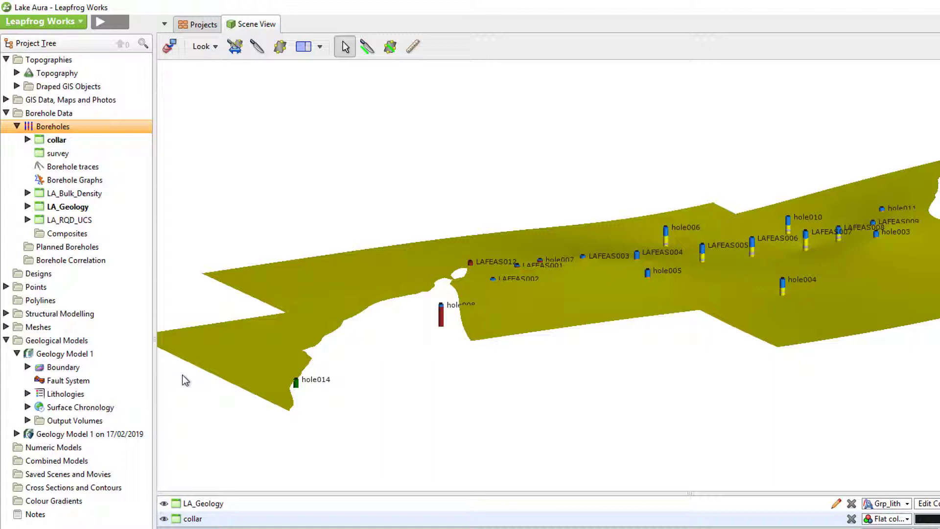
left_click(67, 368)
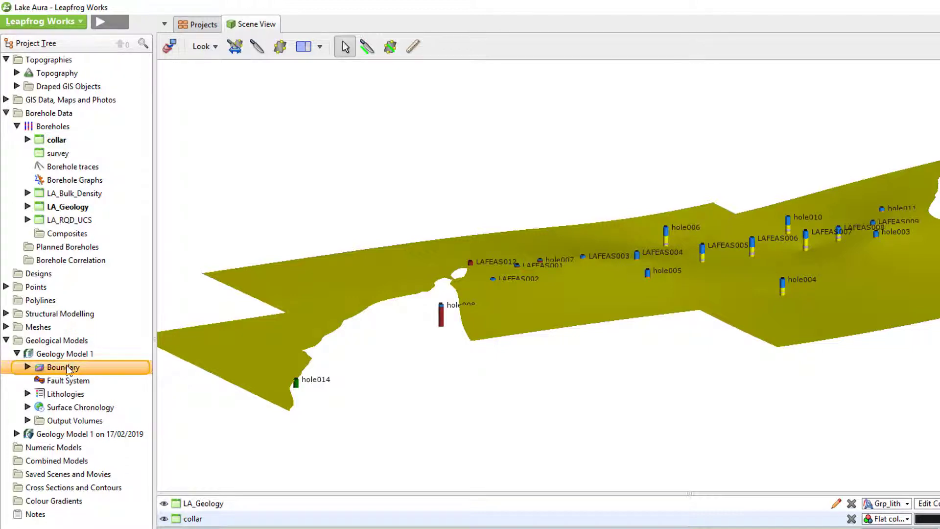
double_click(67, 367)
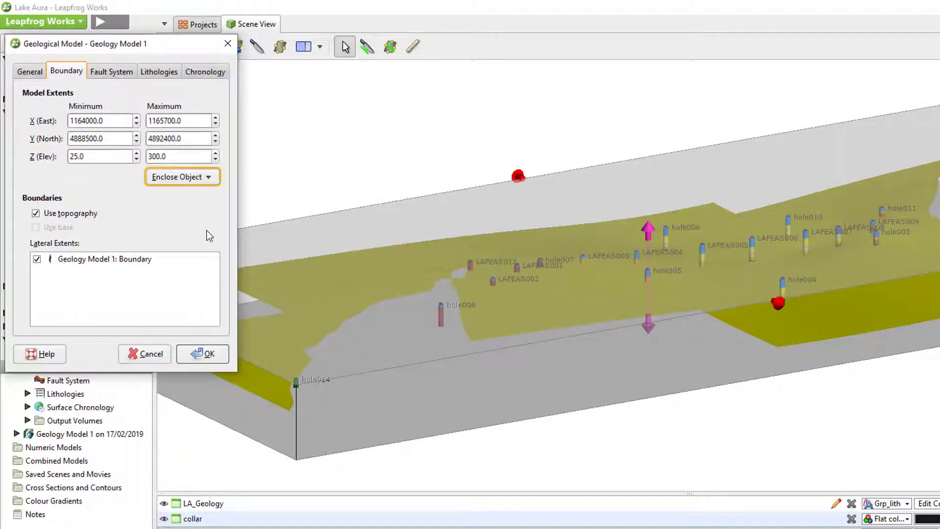
left_click(210, 178)
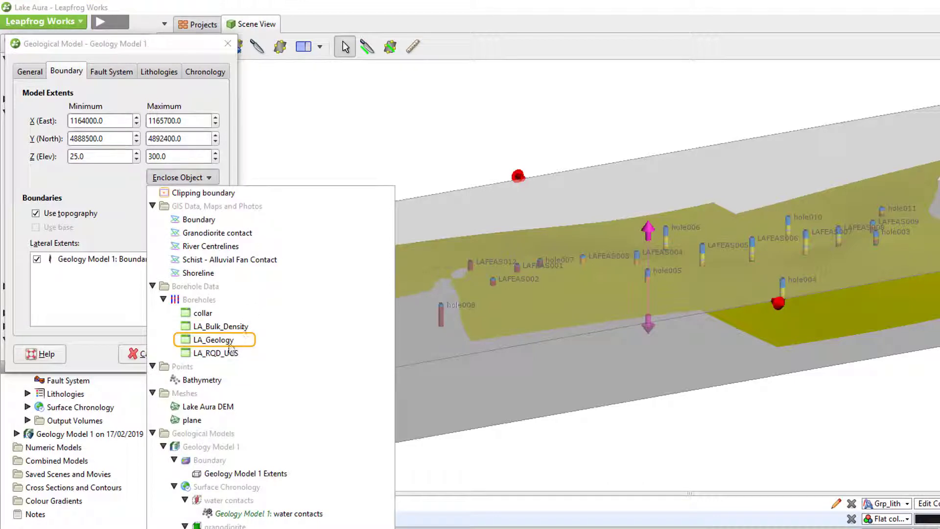
left_click(113, 339)
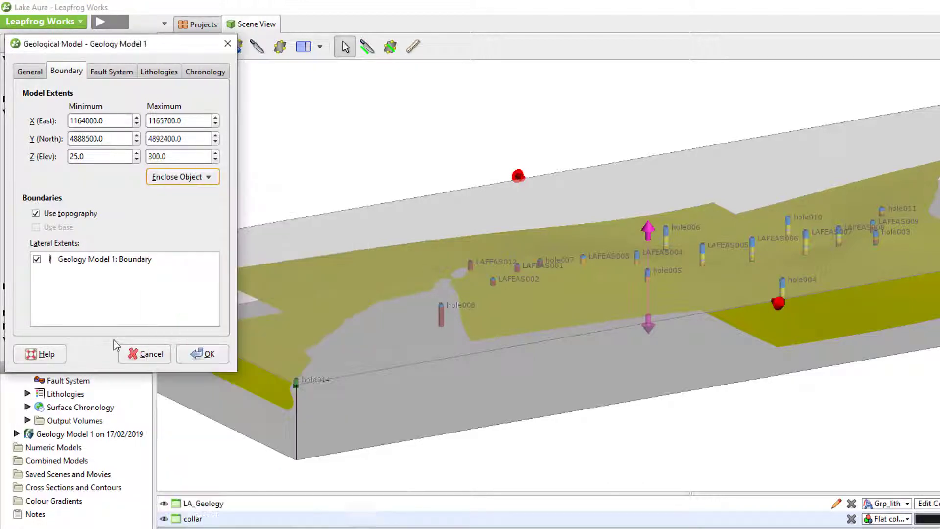
left_click(146, 351)
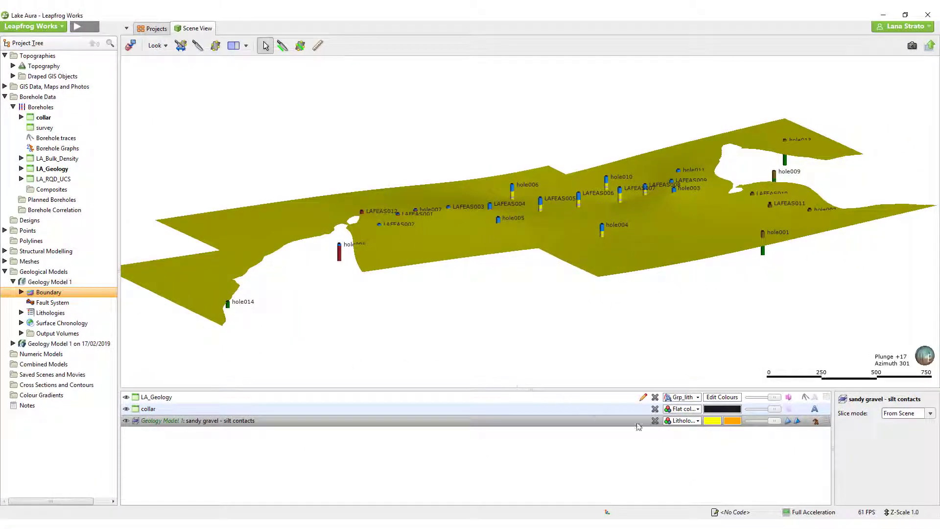
Replace the sandy gravel - silt contacts surface in the scene with the silt output volumes of Geology Model 1 and its static copy.
left_click(656, 421)
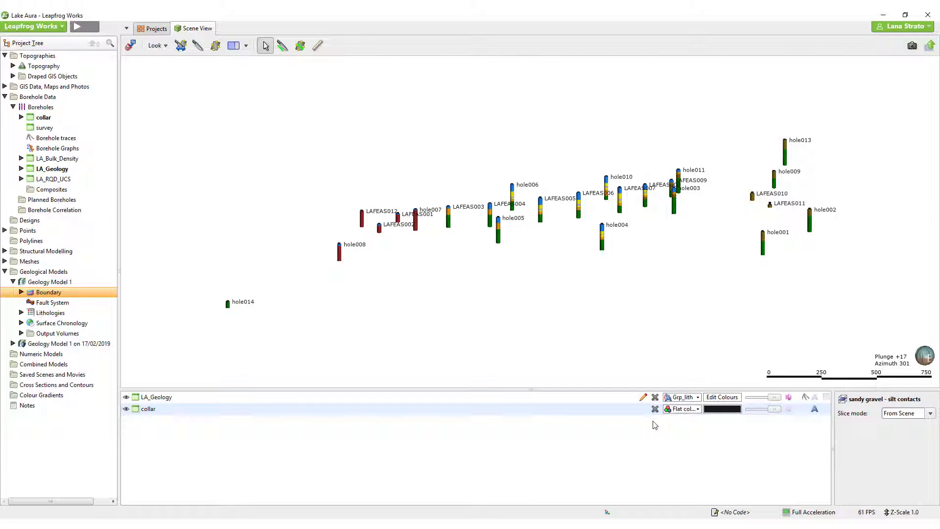
left_click(13, 343)
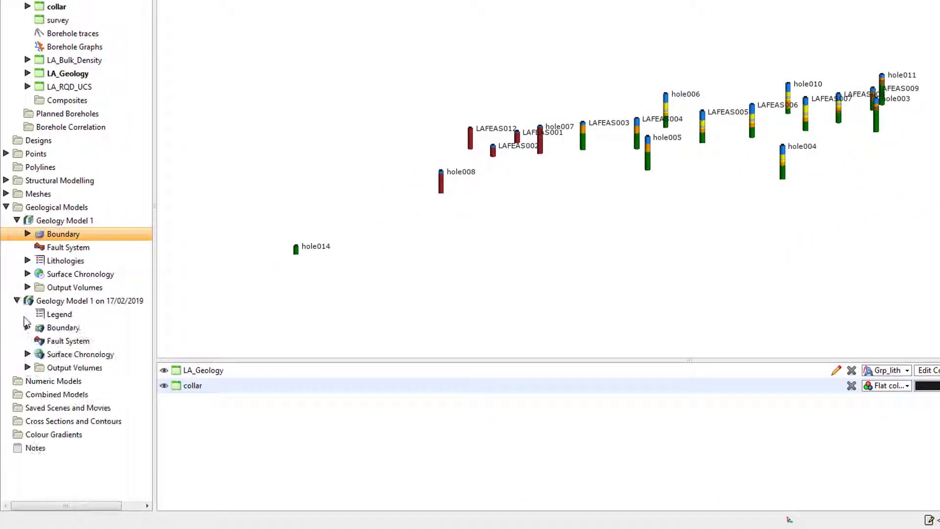
left_click(27, 367)
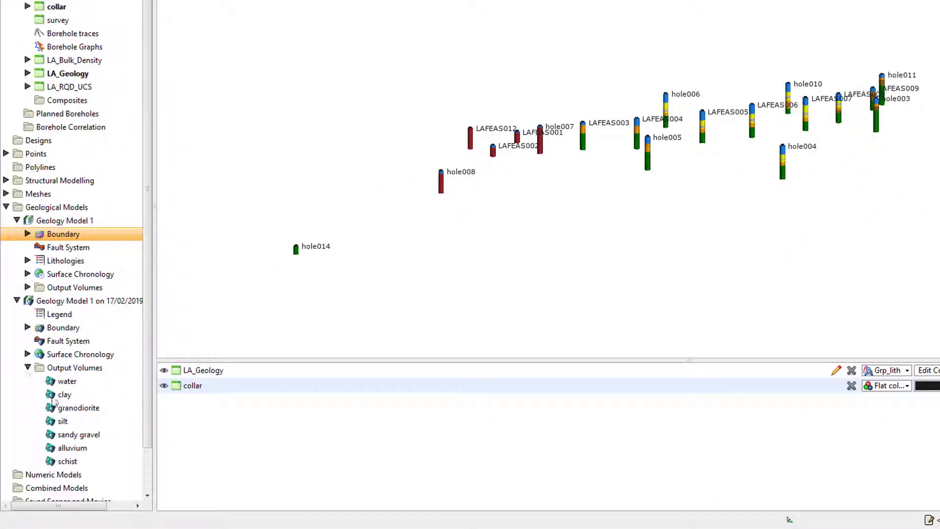
left_click(63, 421)
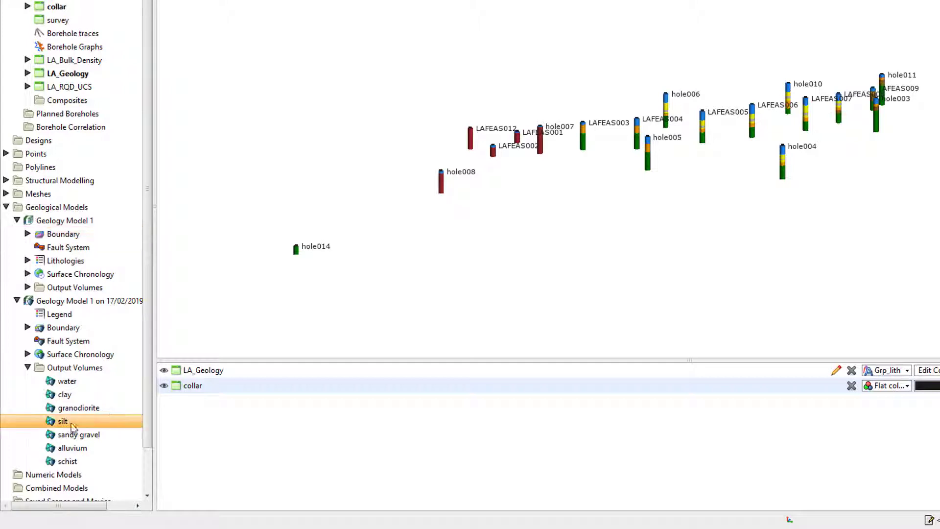
left_click(27, 287)
left_click_drag(62, 341, 274, 258)
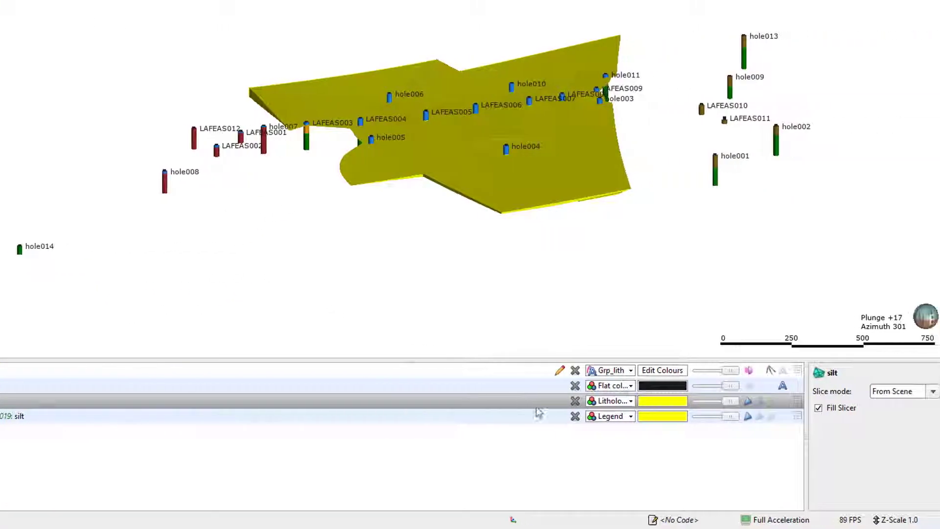
Show Geology Model 1's silt volume as semi-transparent edges without faces and compare it up close with the static copy's silt.
left_click(764, 402)
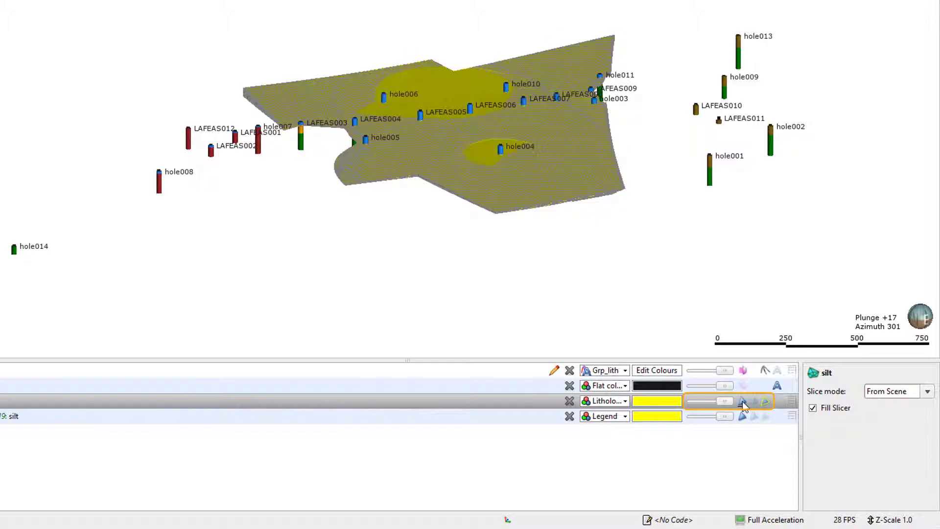
left_click(741, 401)
left_click_drag(724, 401, 707, 401)
scroll(516, 226, "up", 2)
right_click_drag(513, 222, 468, 62)
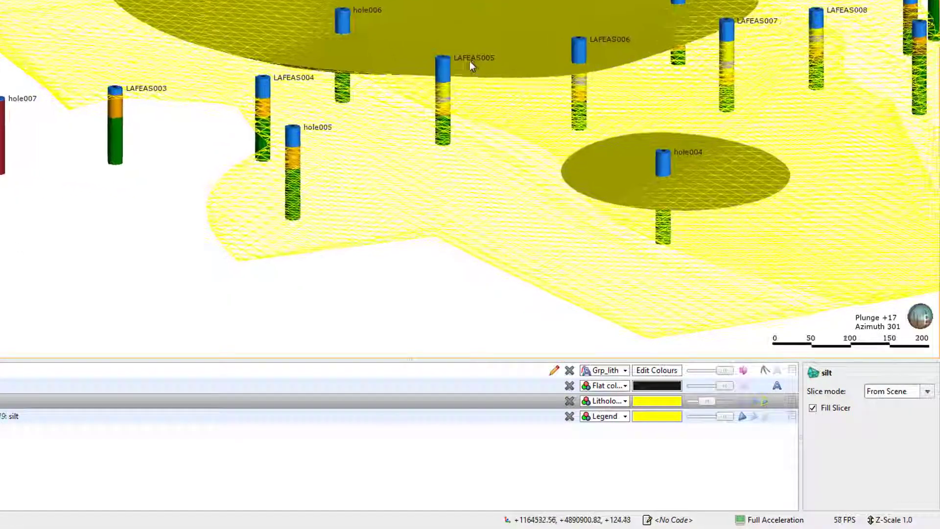
left_click_drag(386, 219, 454, 210)
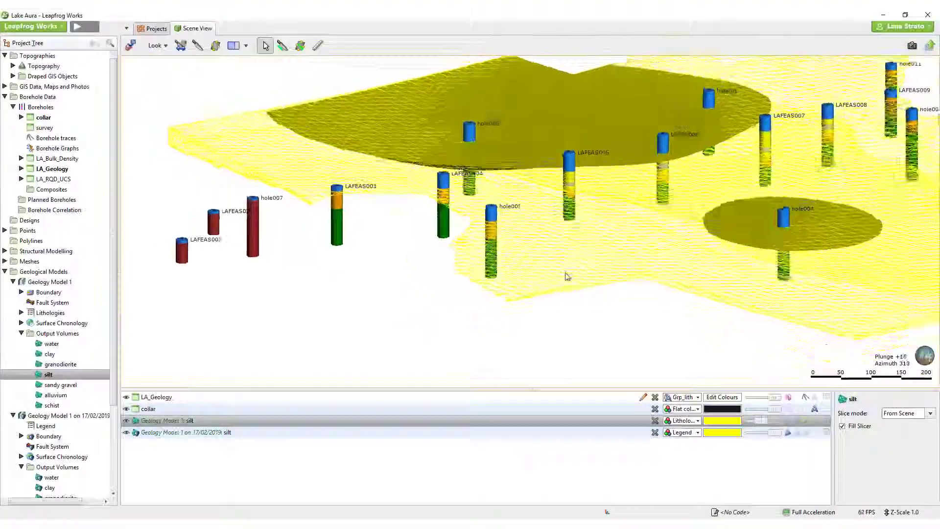
left_click_drag(565, 277, 564, 318)
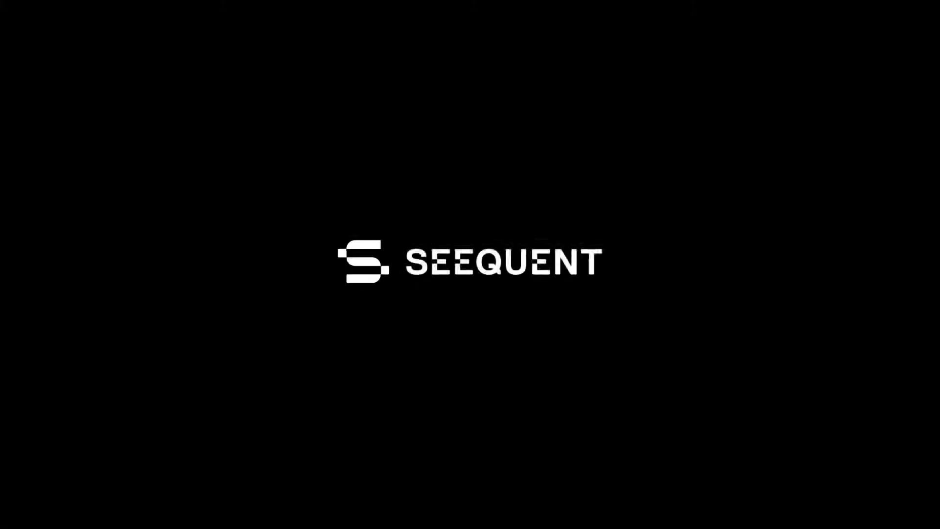